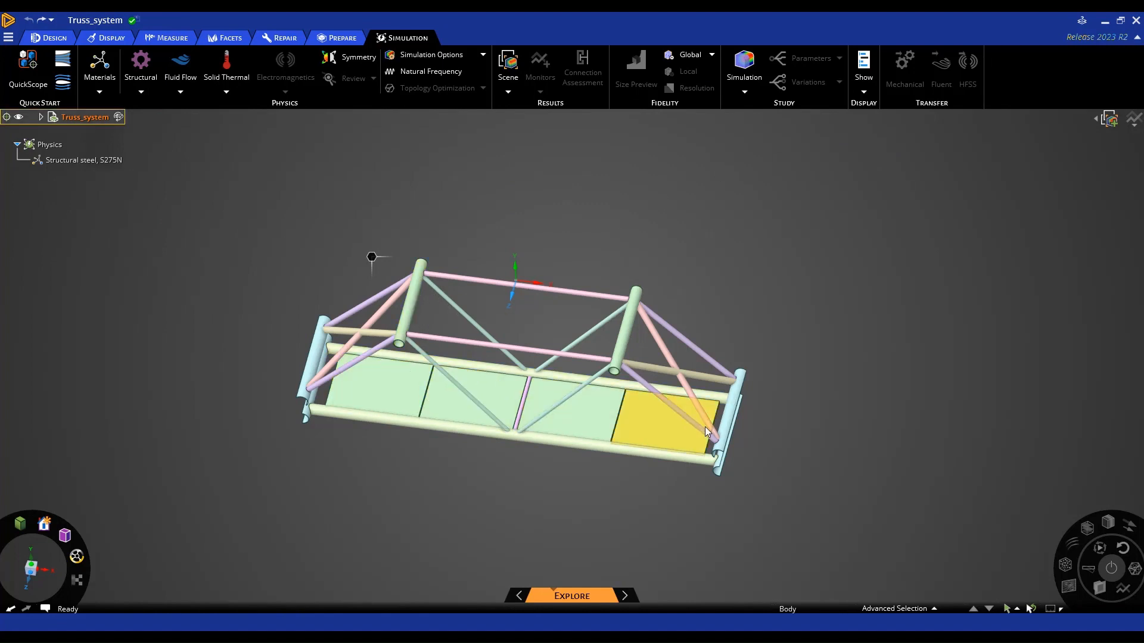
Create a middle-located midsurface from the upper and lower faces of the deck plate at the bridge's +X end.
shift+middle_drag(897, 447, 899, 430)
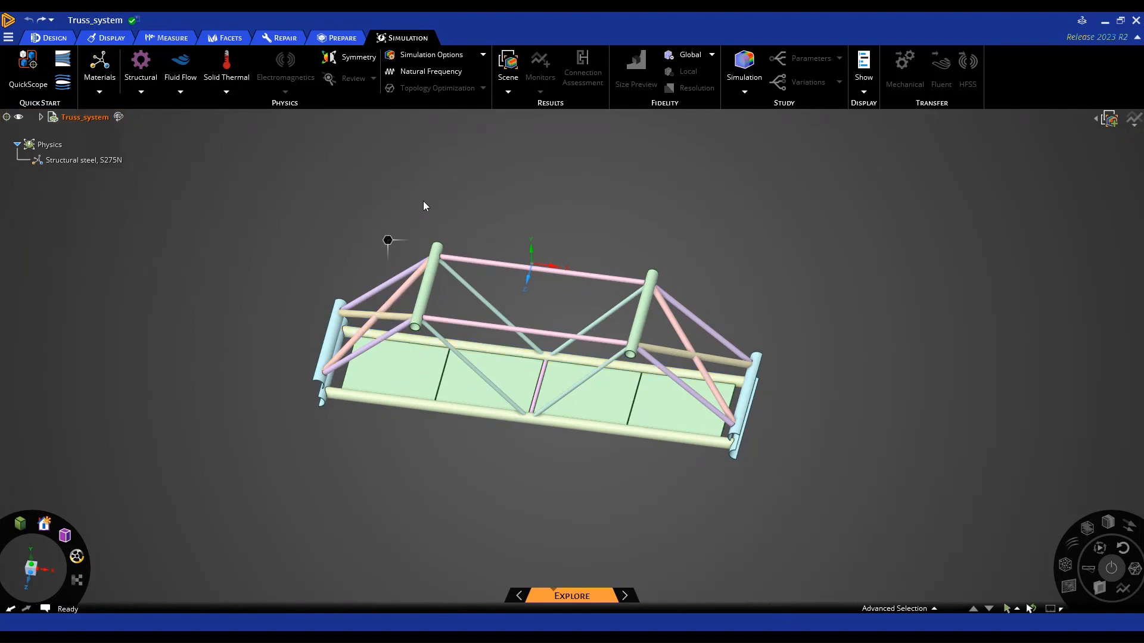
click(344, 41)
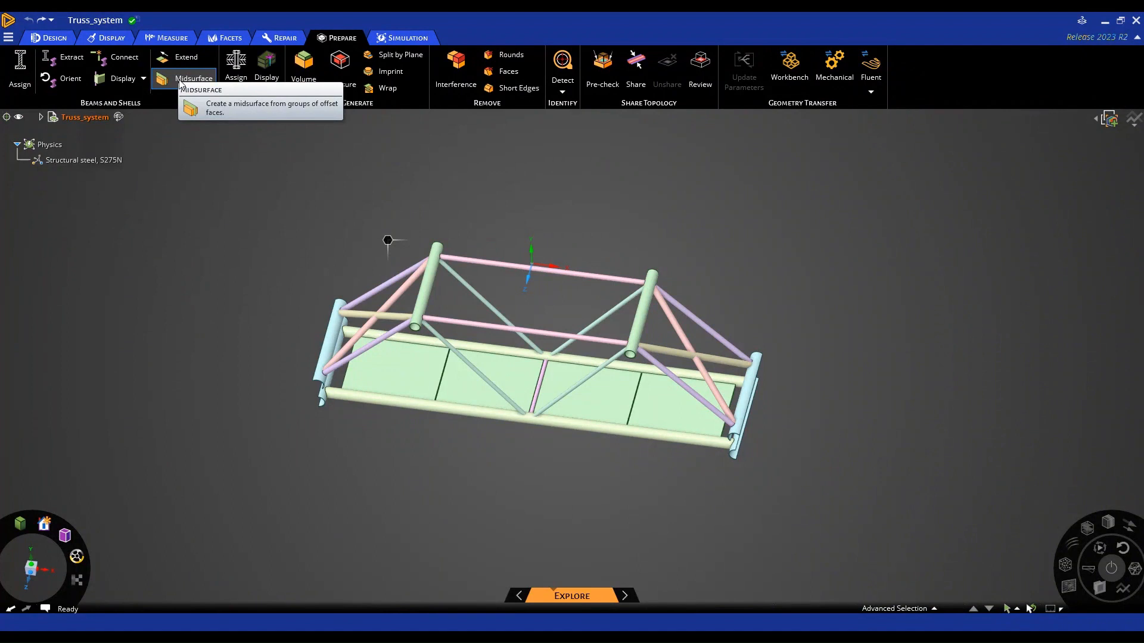
click(181, 82)
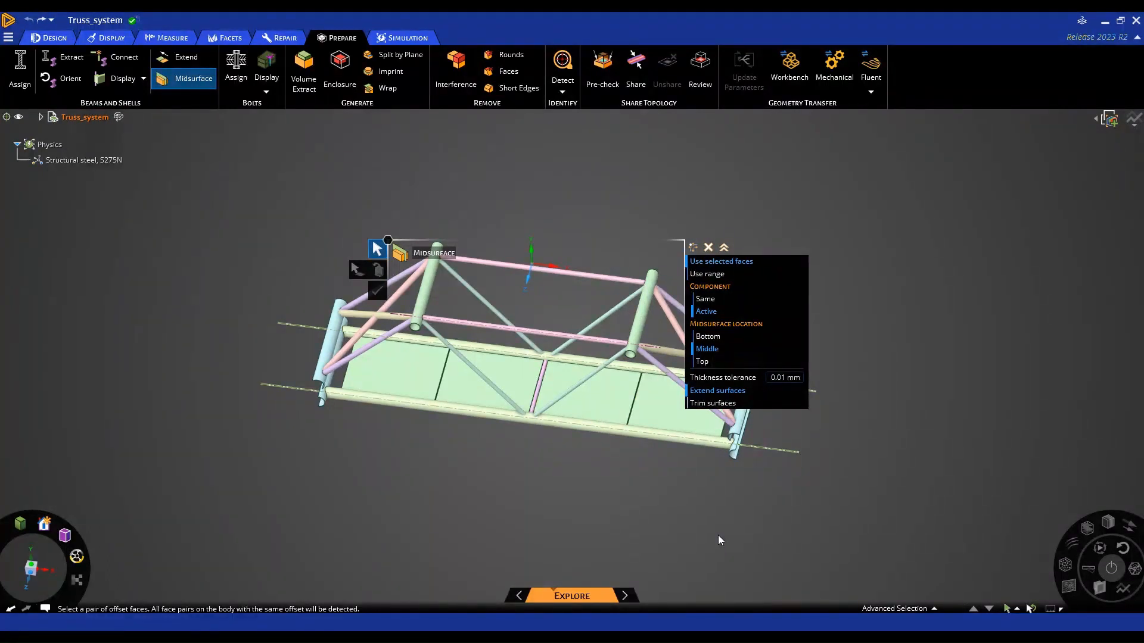
click(659, 405)
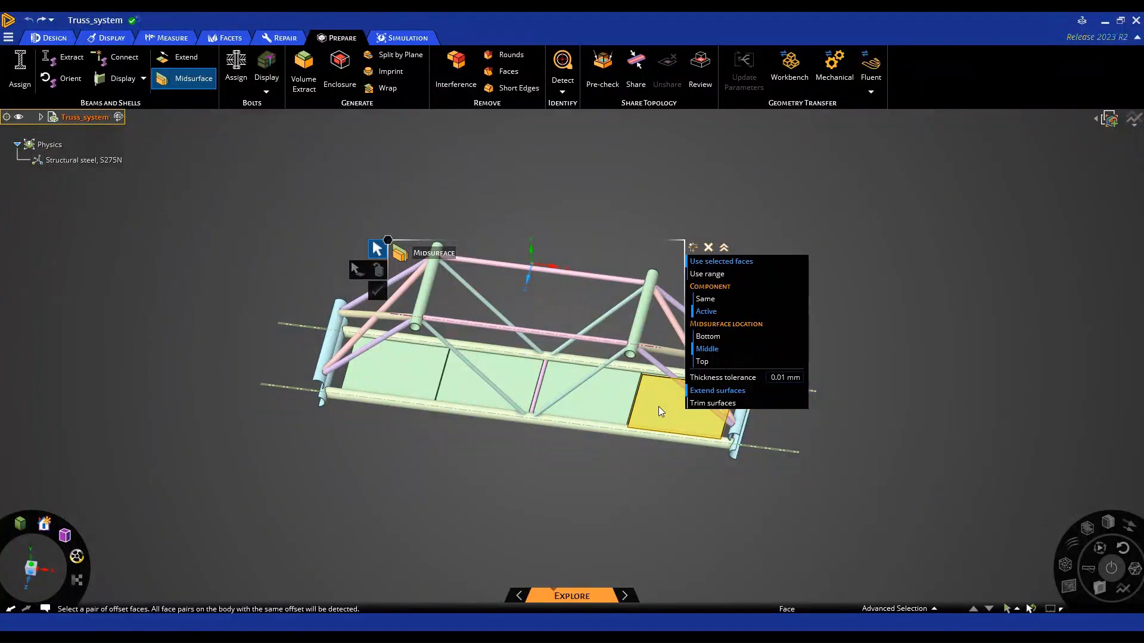
click(659, 406)
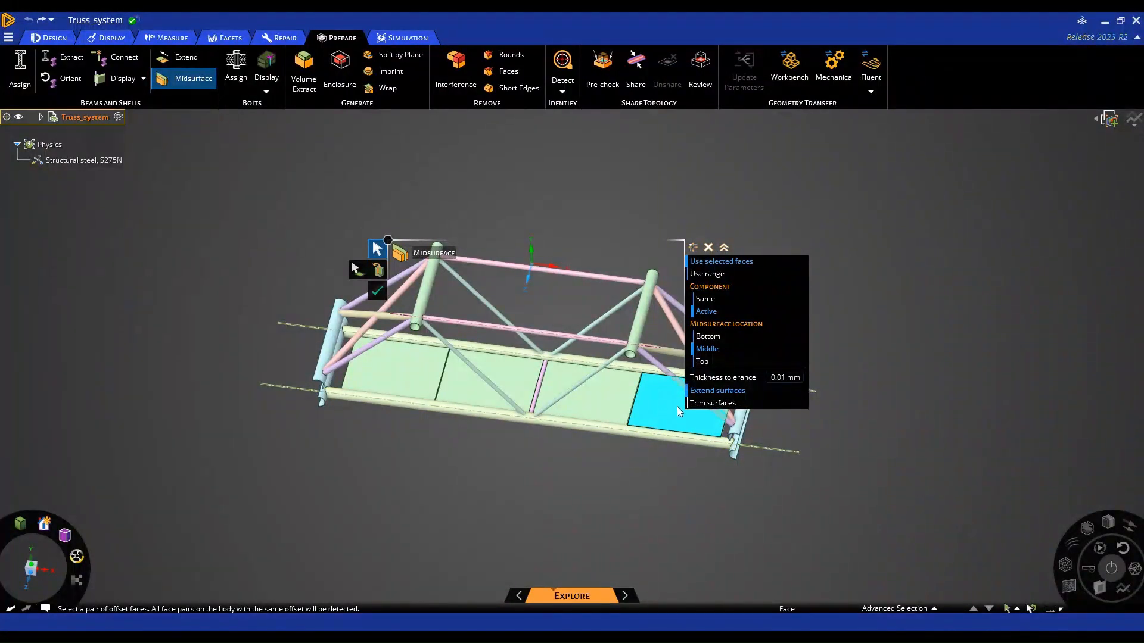
middle_drag(648, 416, 585, 597)
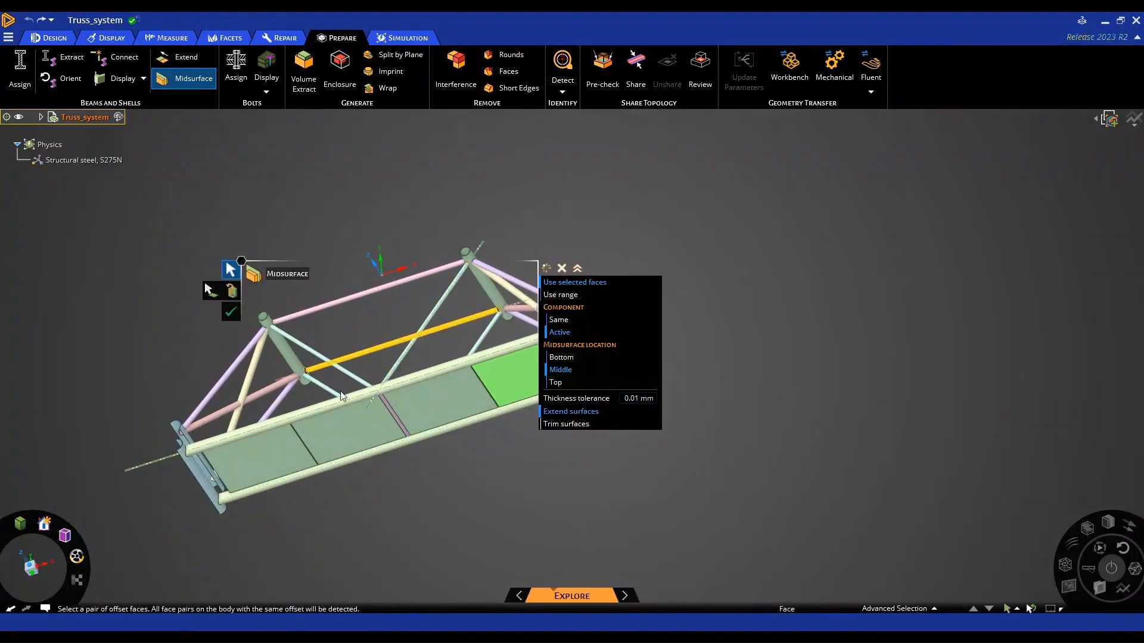
middle_drag(477, 181, 466, 381)
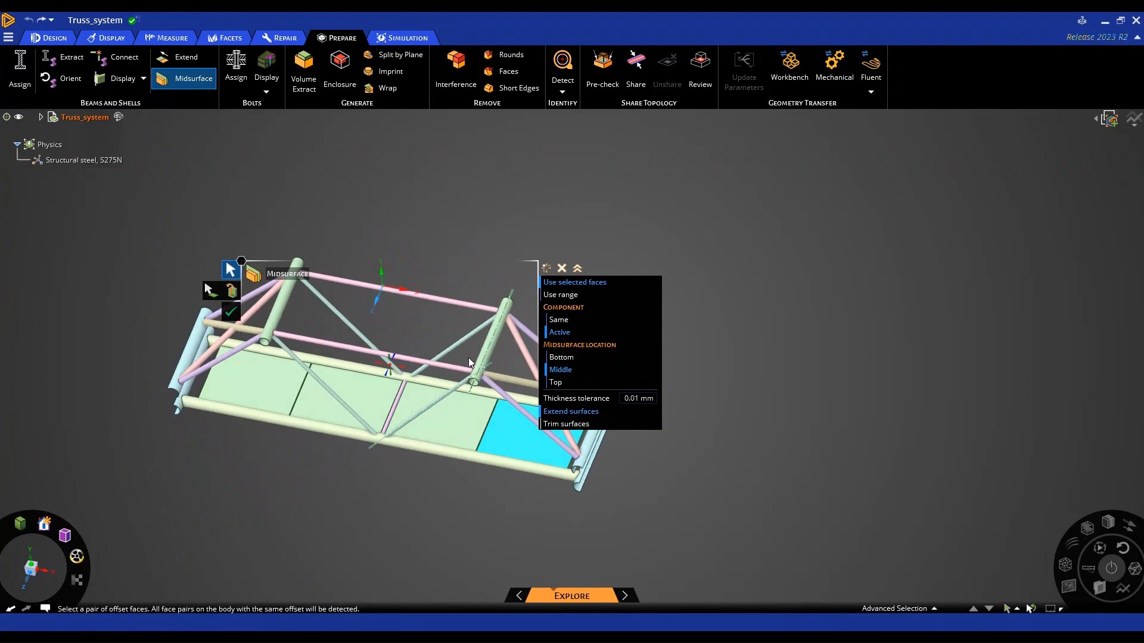
click(233, 313)
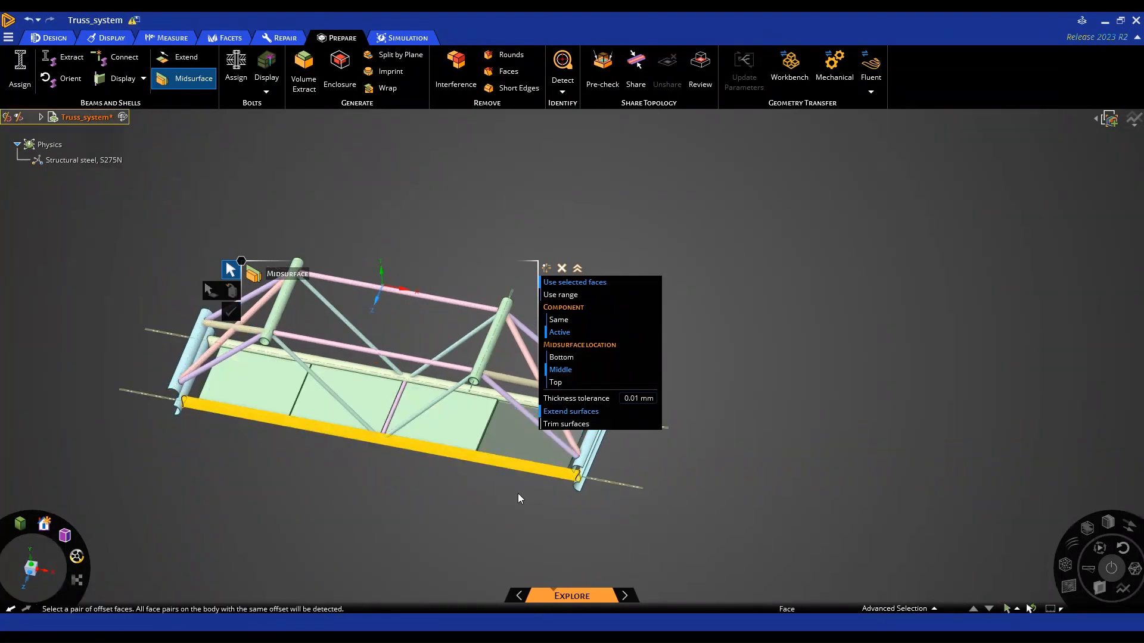
Create midsurfaces for the three remaining deck plates, one after another.
shift+middle_drag(517, 493, 455, 381)
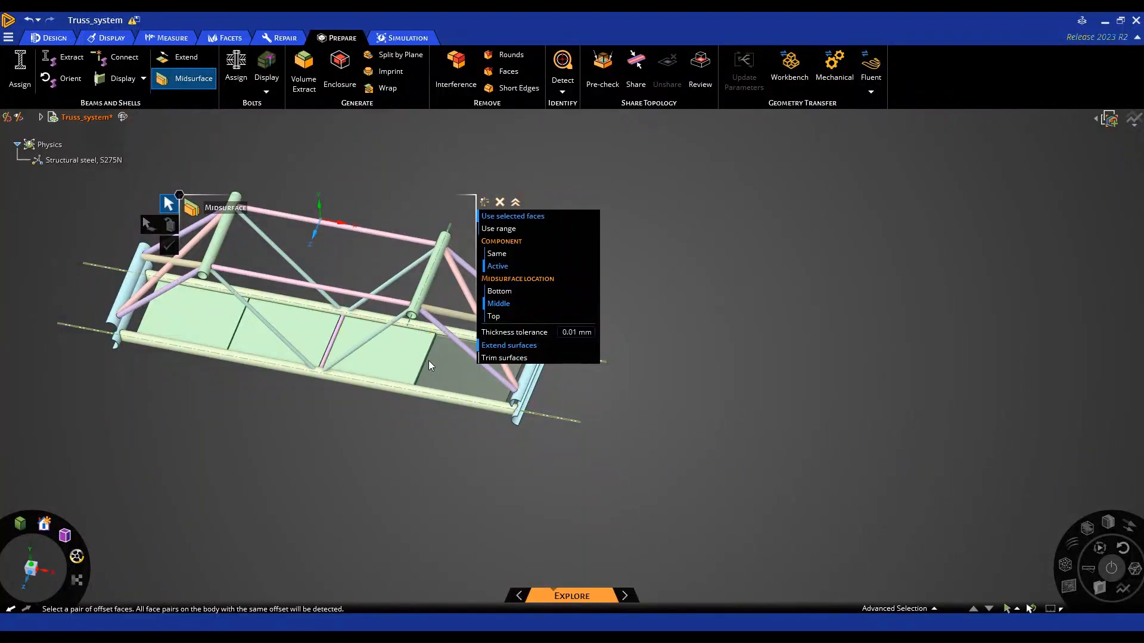
click(410, 357)
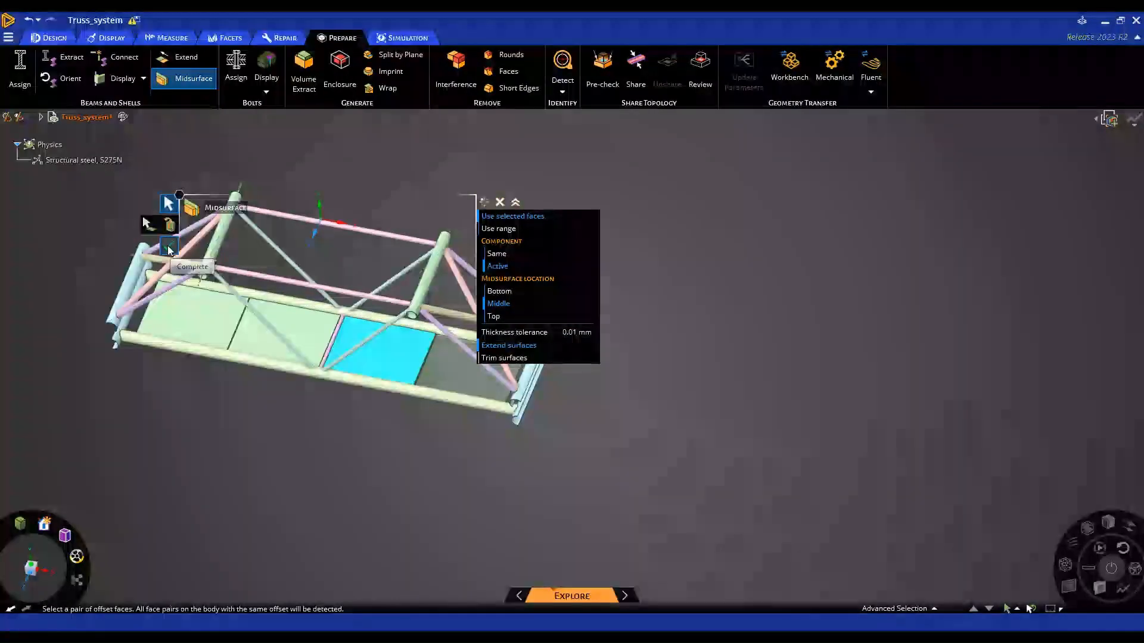
click(251, 443)
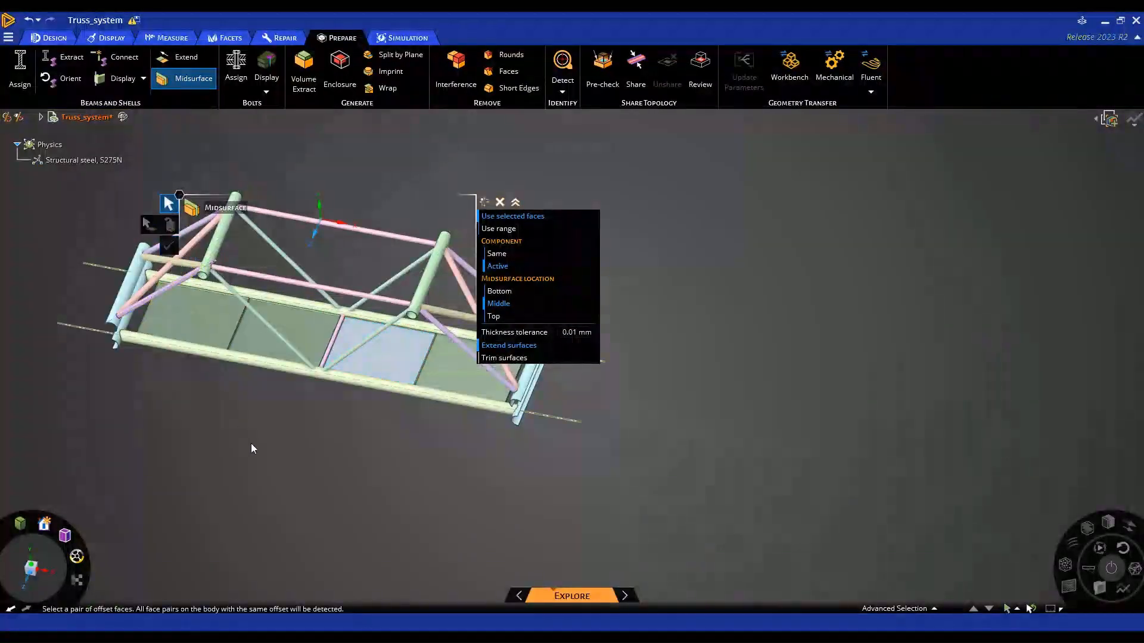
click(266, 340)
click(173, 246)
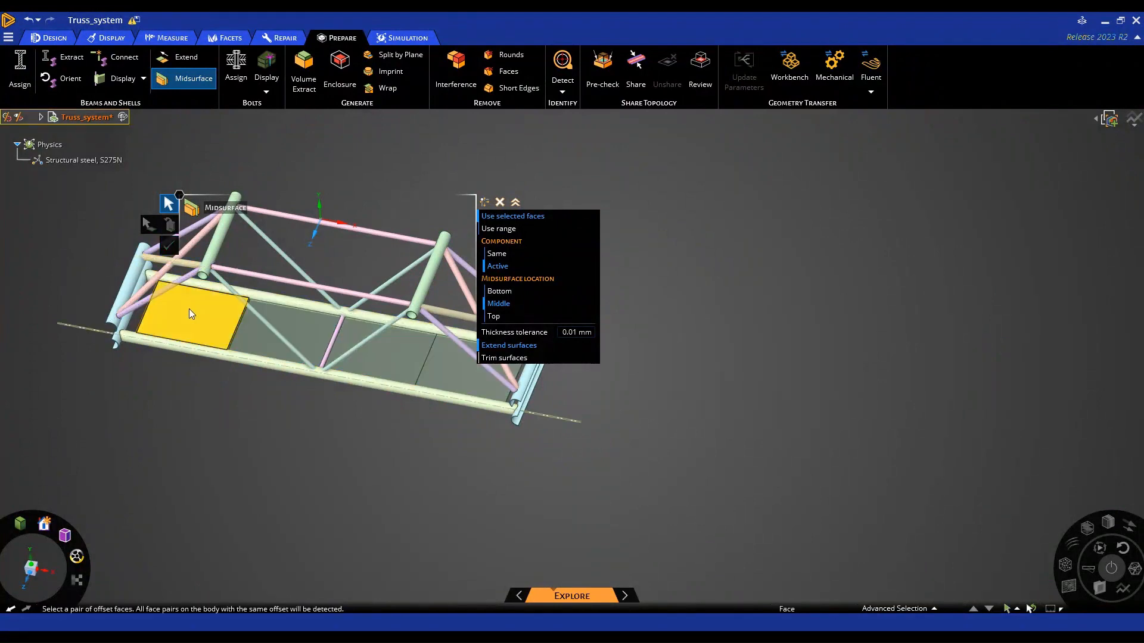
click(205, 319)
click(169, 245)
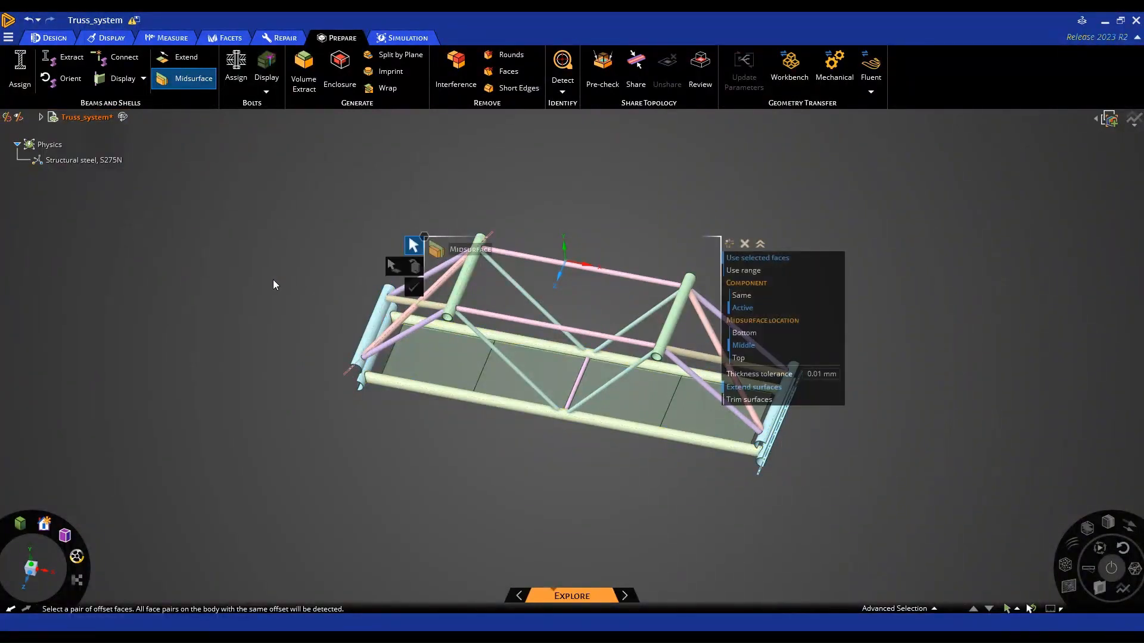
Extract beams from all solid truss members at once and inspect the gaps at their joints.
click(64, 61)
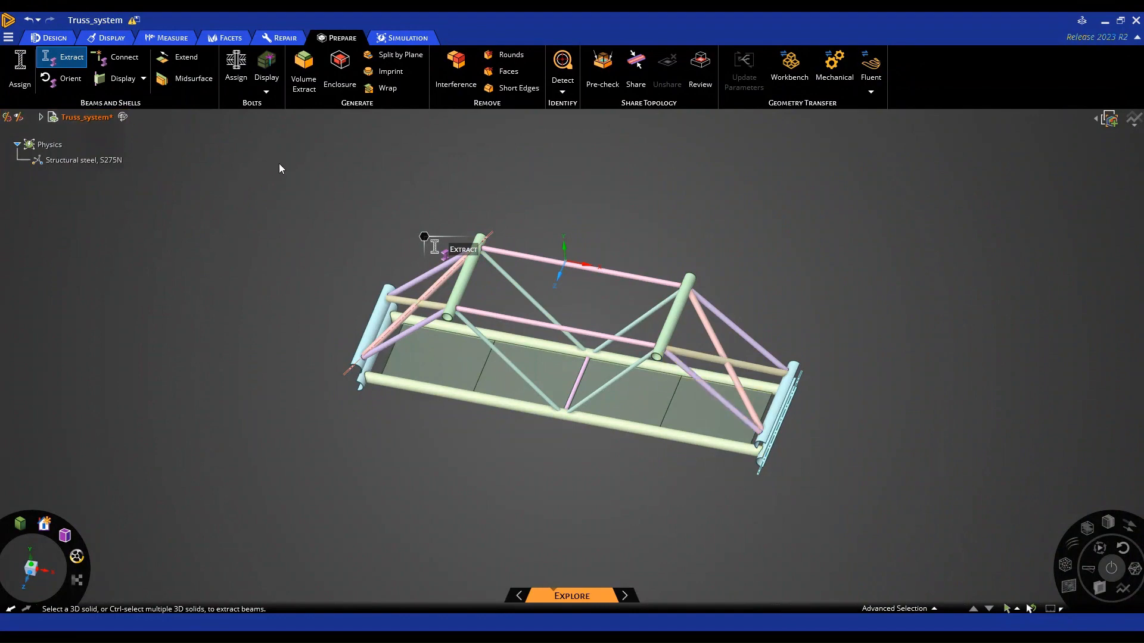
drag(295, 177, 873, 519)
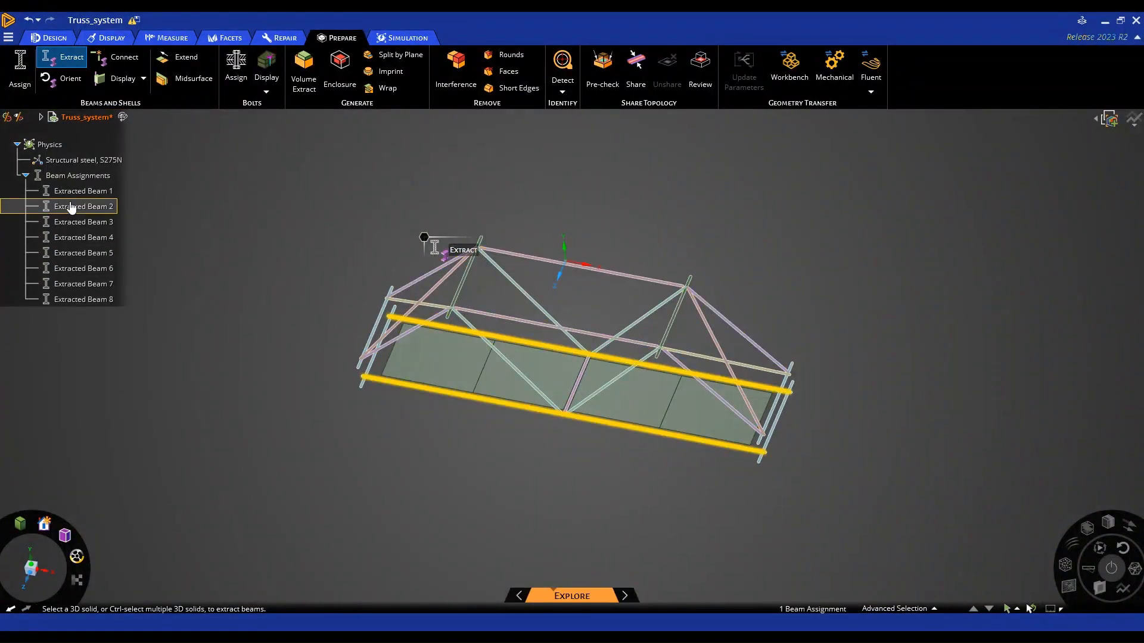
middle_drag(434, 370, 442, 336)
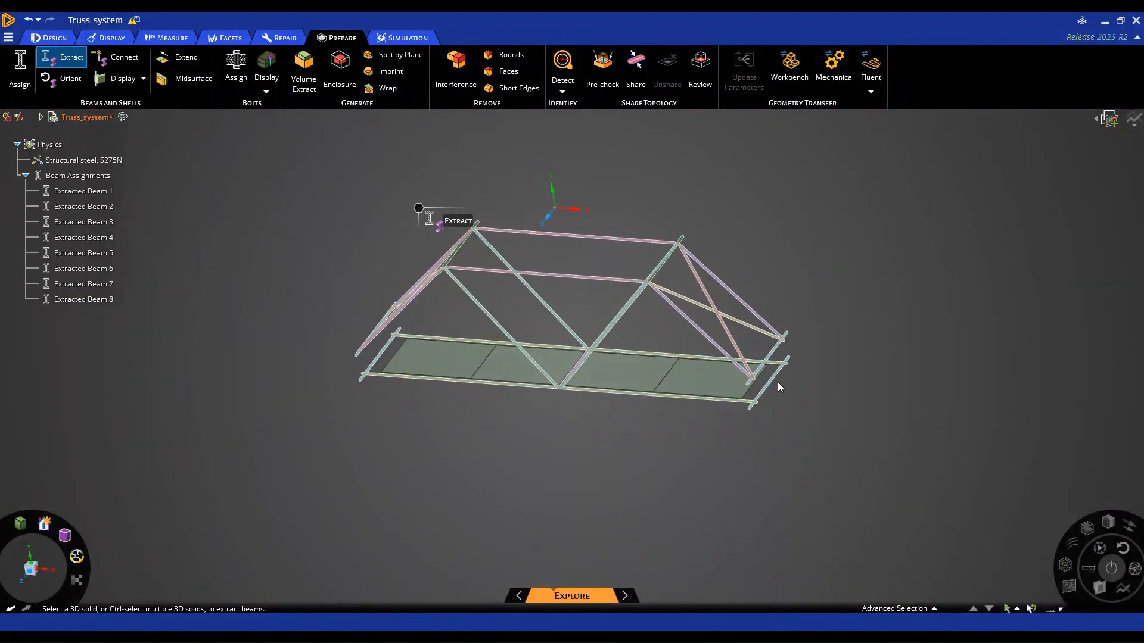
scroll(648, 288, up, 10)
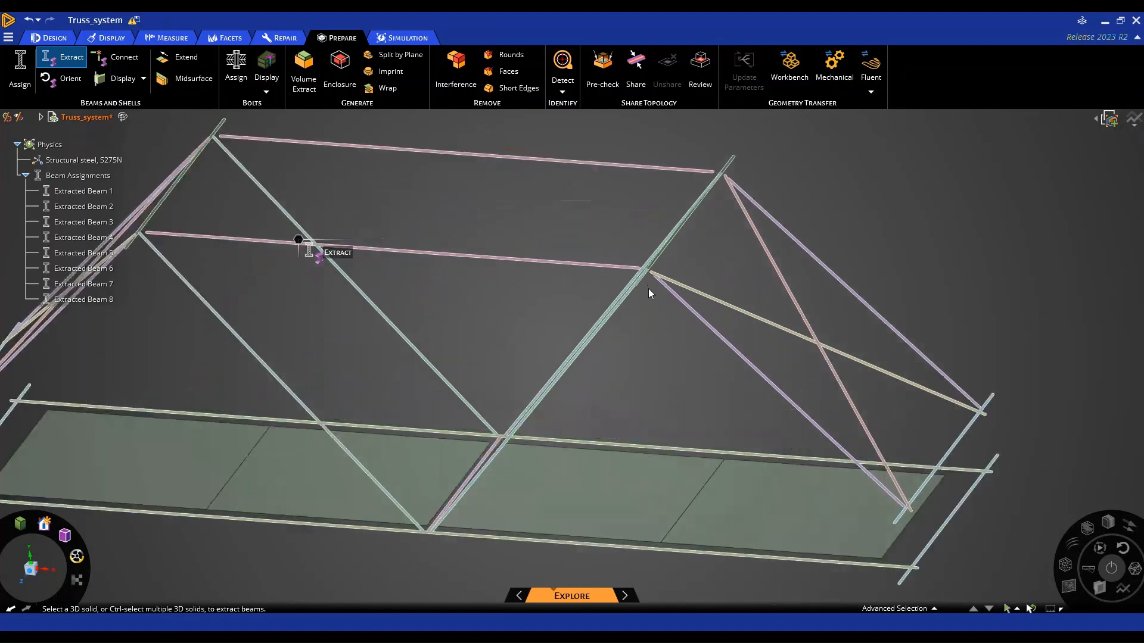
scroll(667, 328, up, 4)
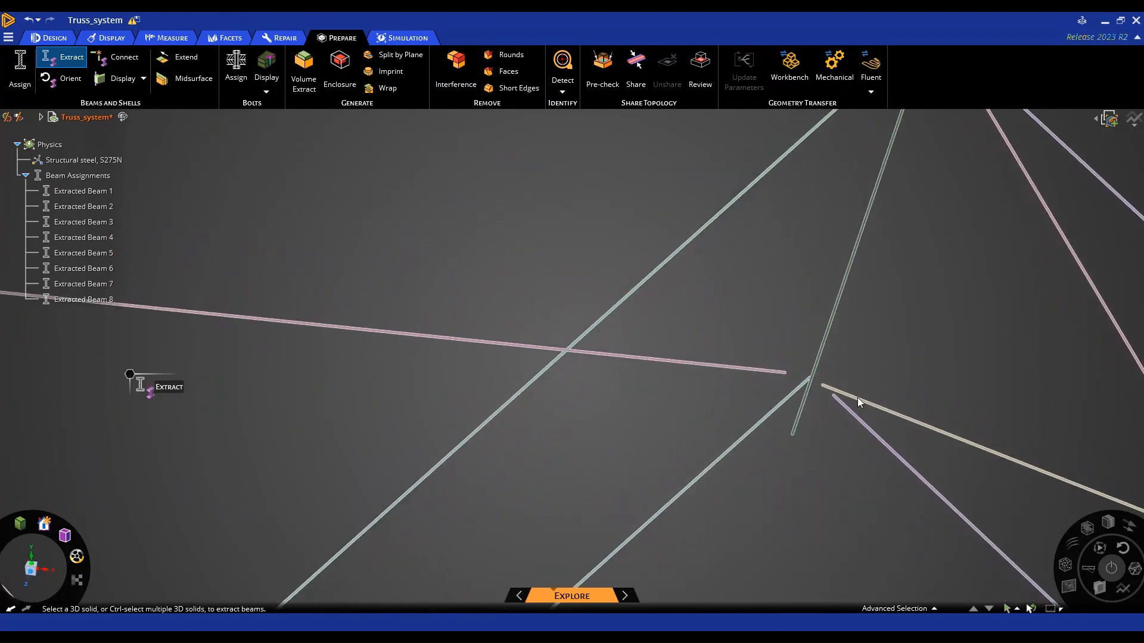
scroll(806, 393, down, 12)
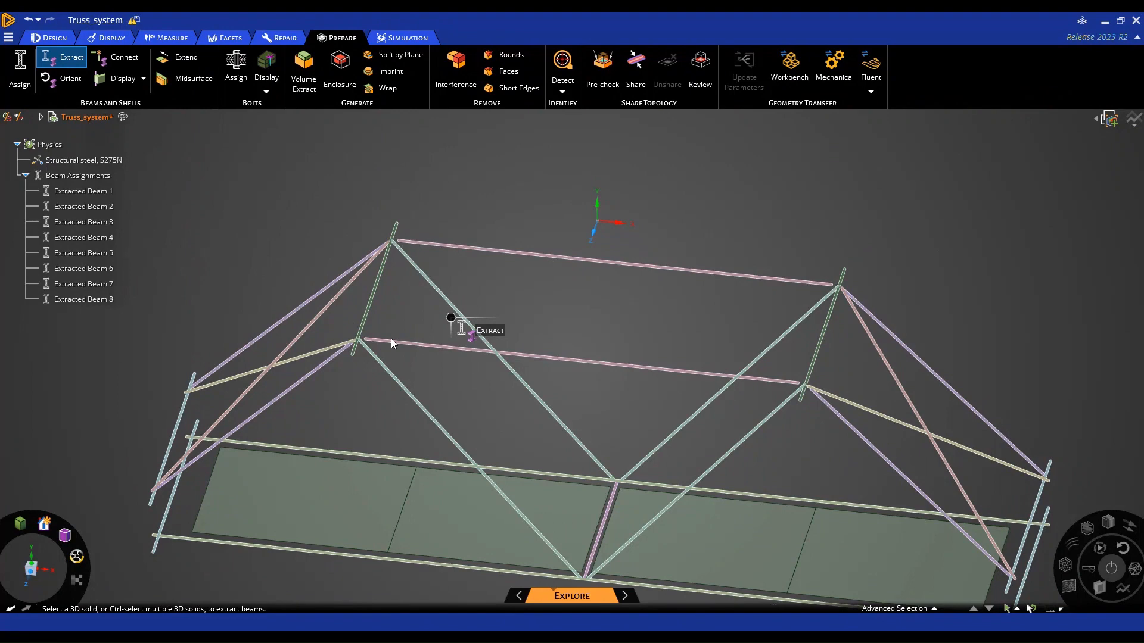
scroll(452, 347, down, 5)
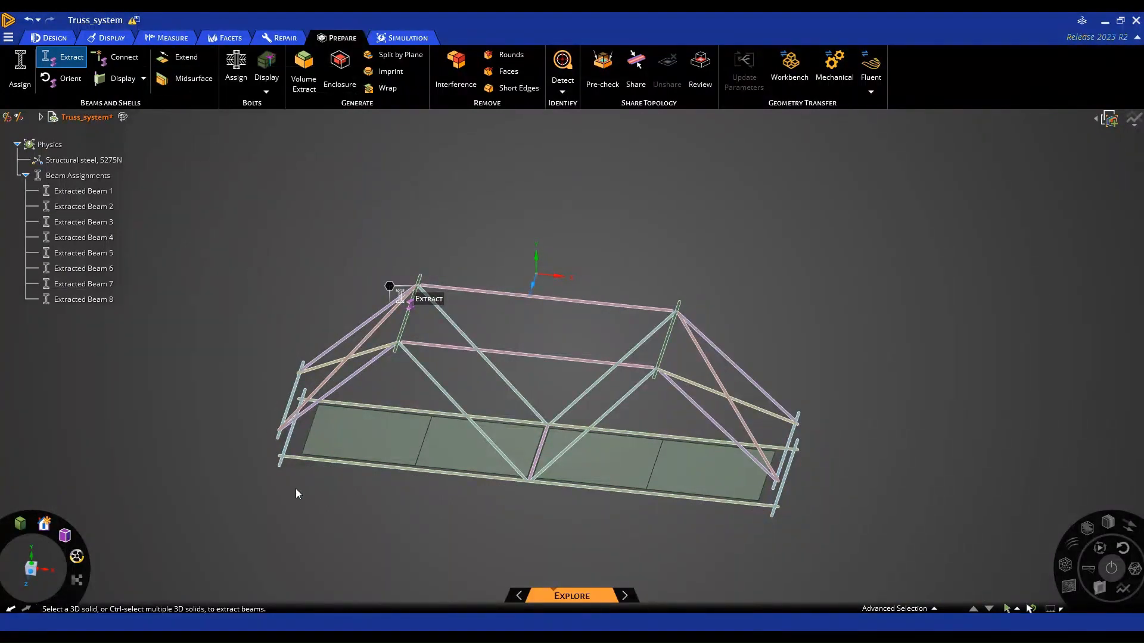
Extend all detected beam ends within a 300 mm maximum distance and check the upper joints for remaining gaps.
click(183, 60)
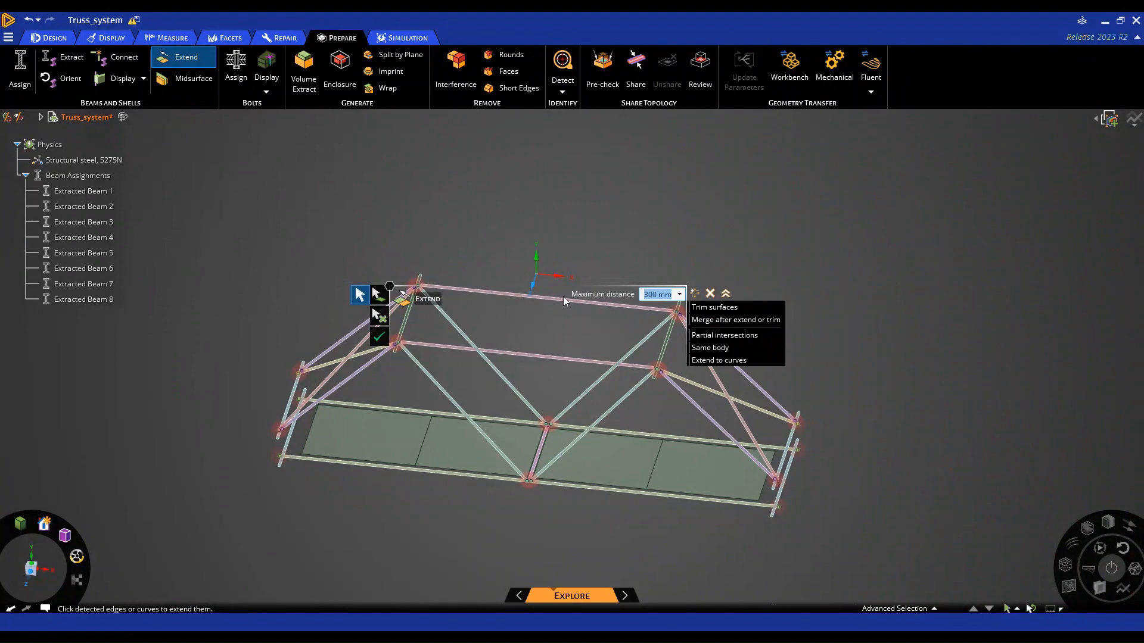
scroll(662, 393, up, 3)
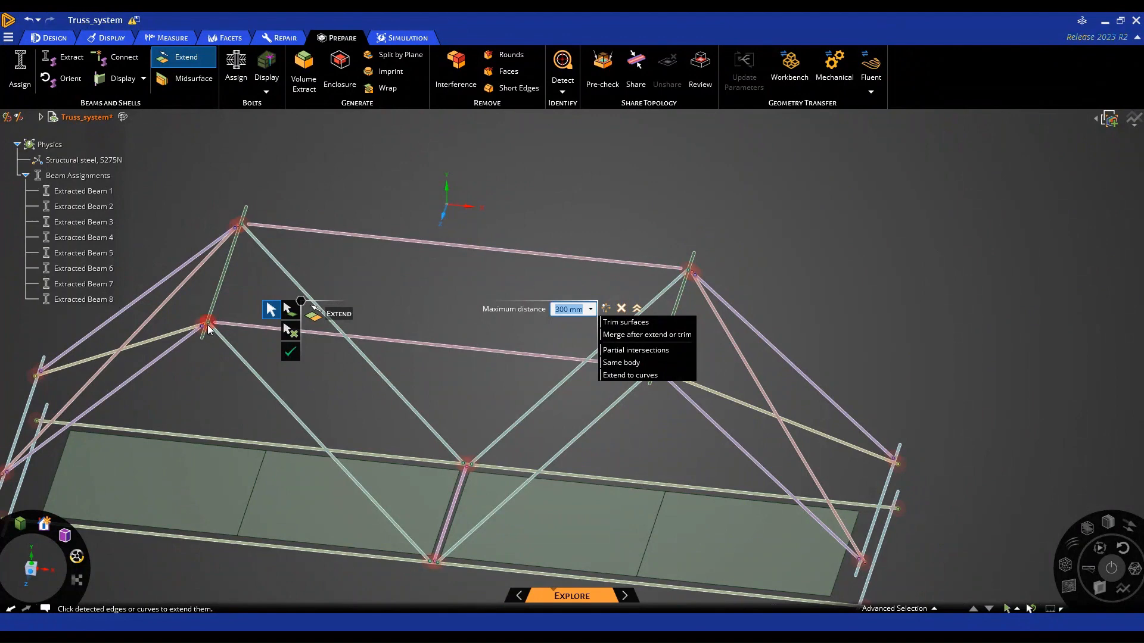
scroll(372, 394, down, 3)
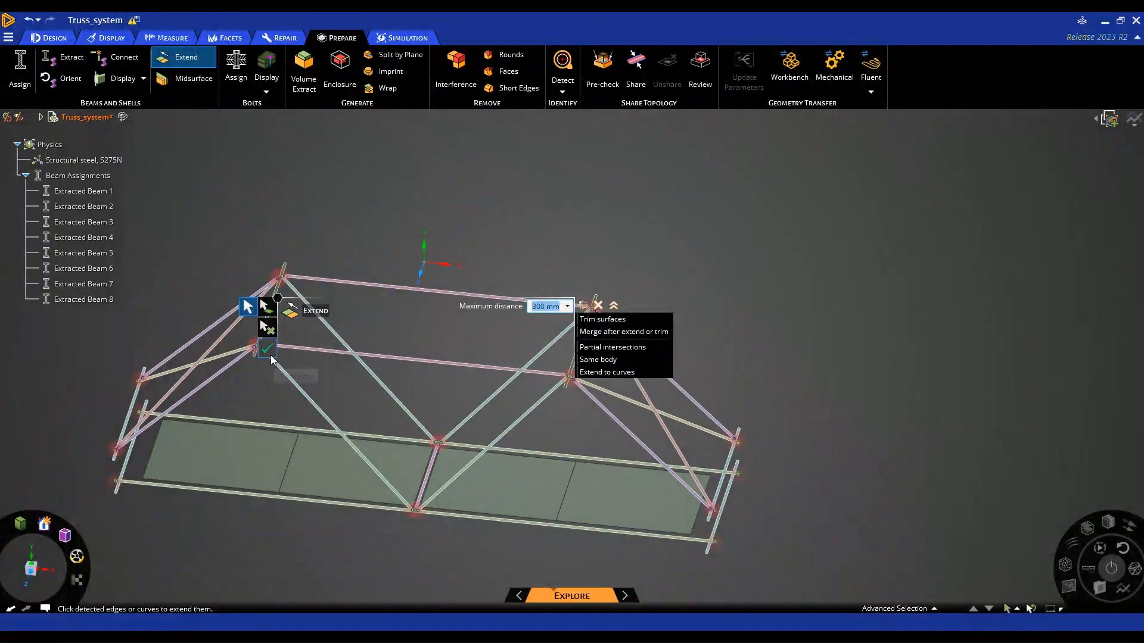
click(267, 350)
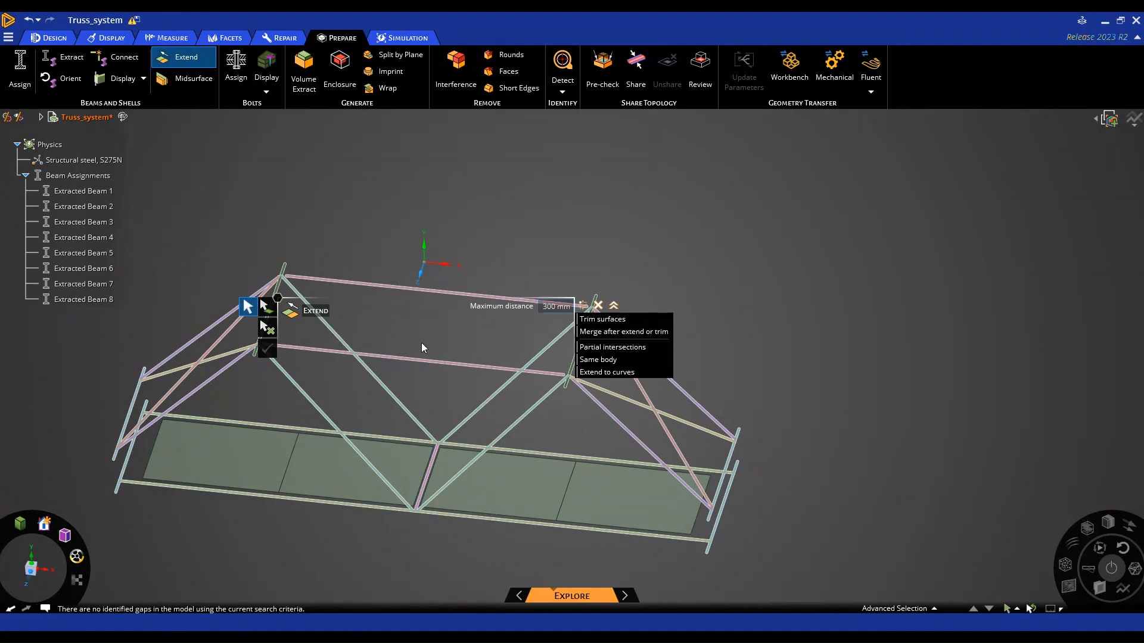
scroll(624, 302, up, 3)
scroll(614, 240, up, 3)
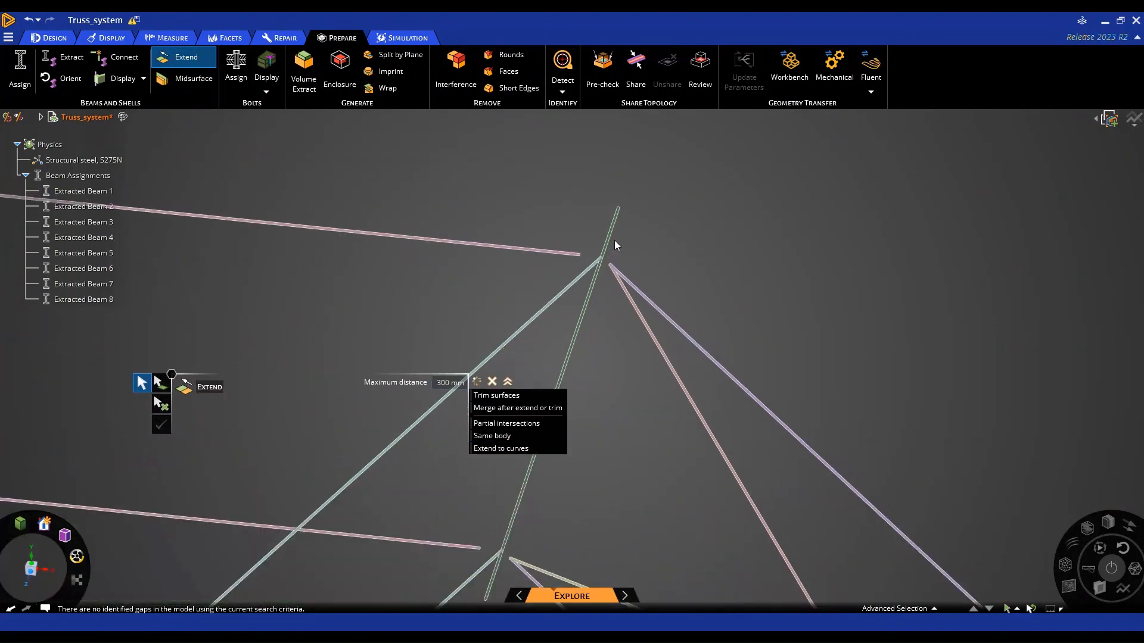
middle_drag(615, 280, 594, 265)
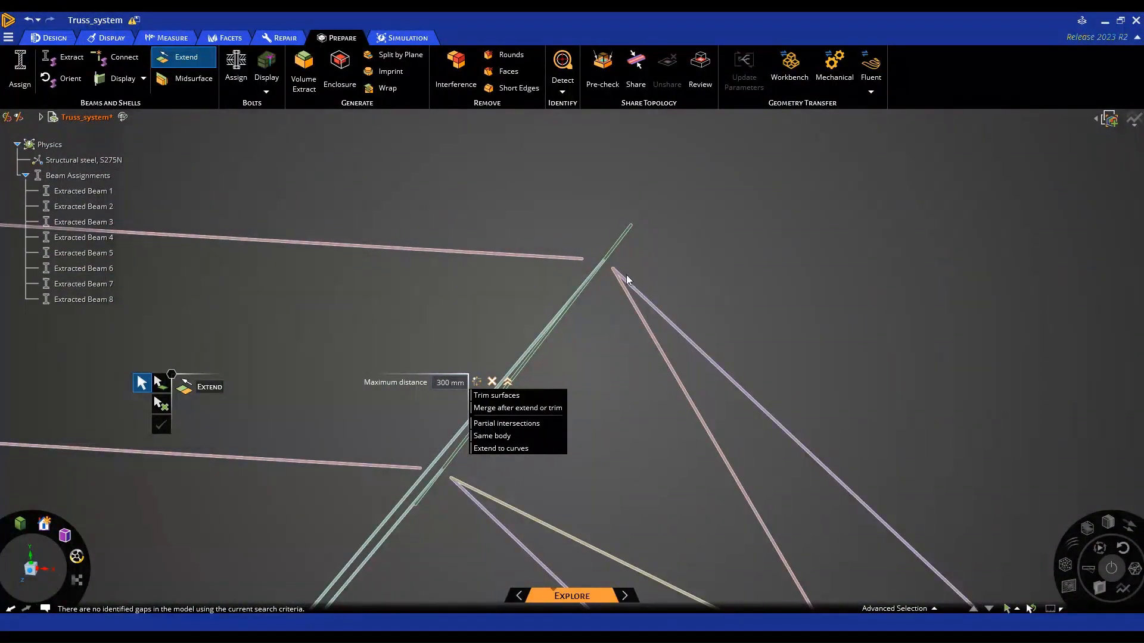
scroll(616, 278, down, 5)
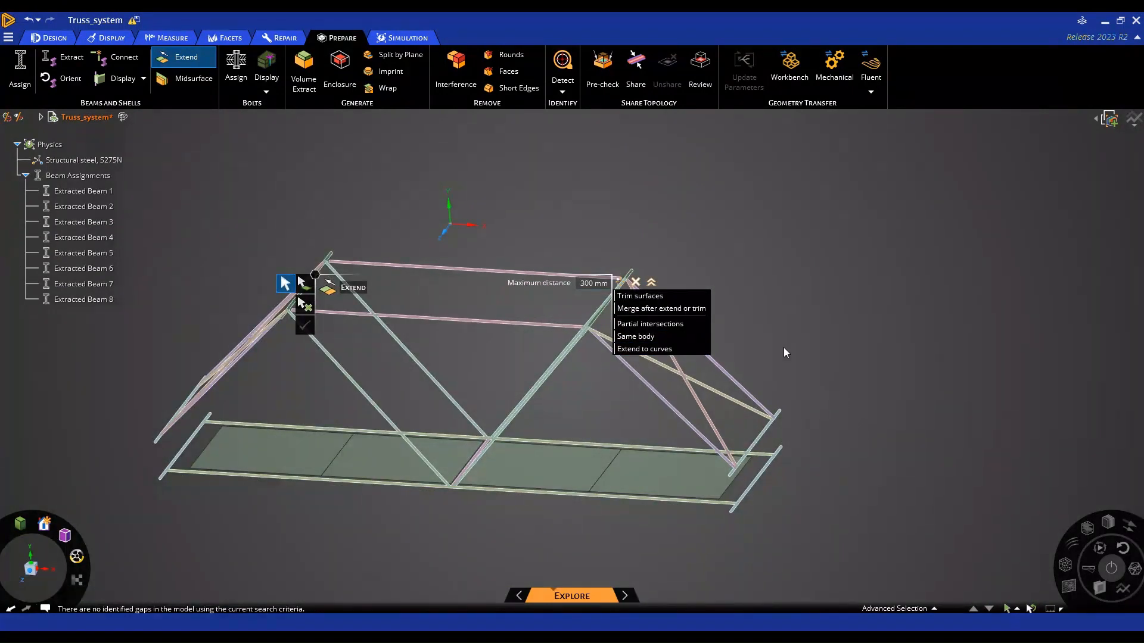
Connect all detected gaps between the beams with a 500 mm maximum distance, repeating for leftover gaps, and check the joints.
click(125, 58)
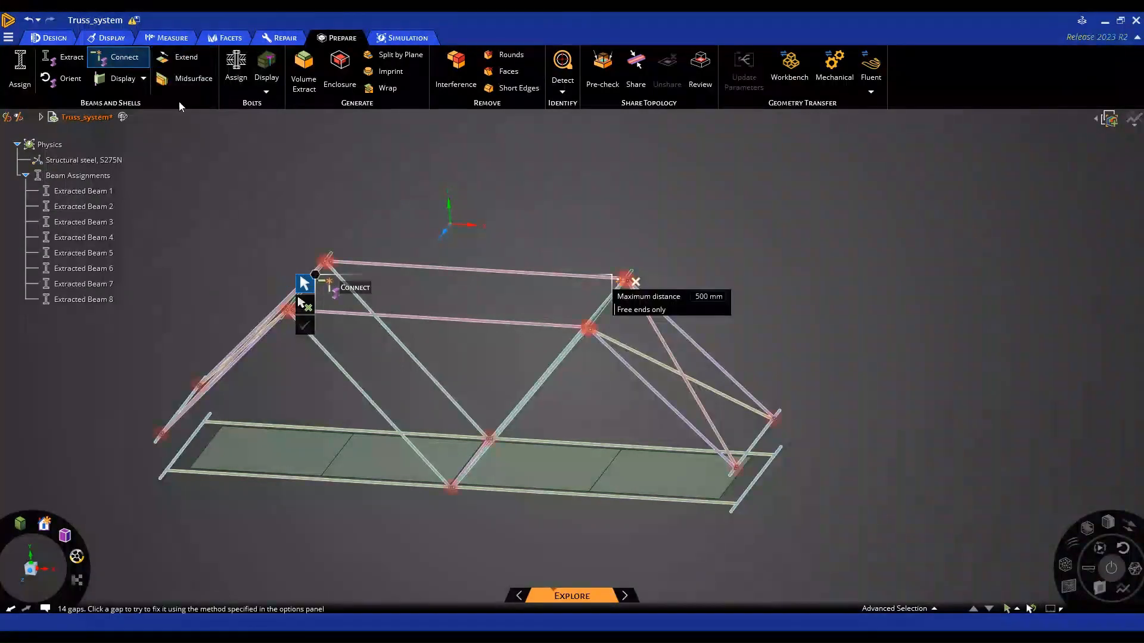
middle_drag(525, 220, 389, 439)
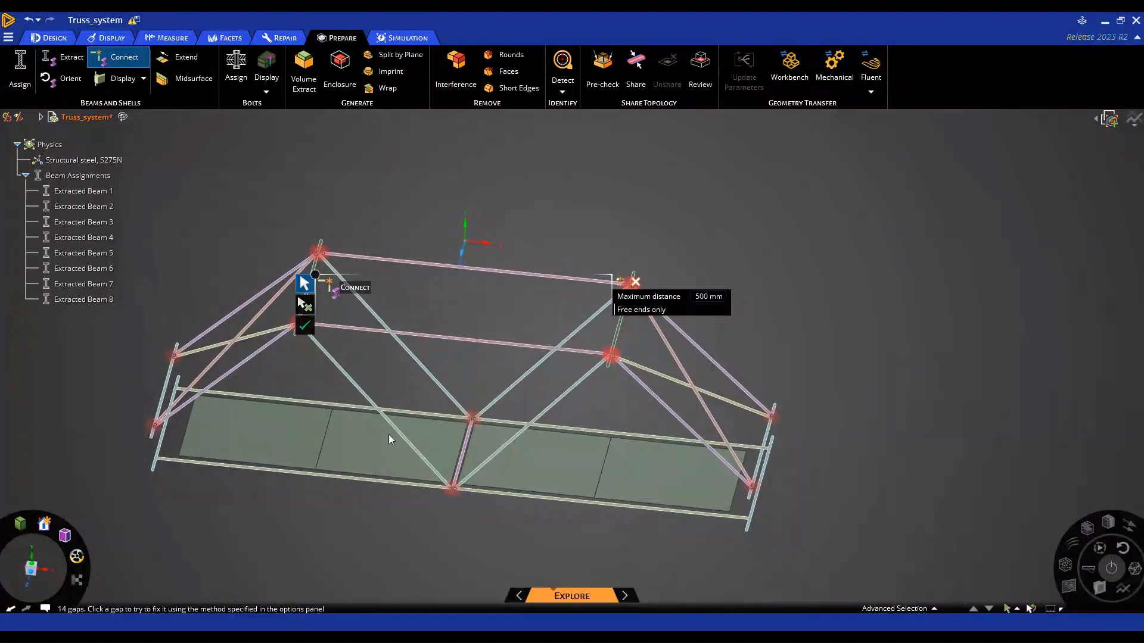
click(307, 326)
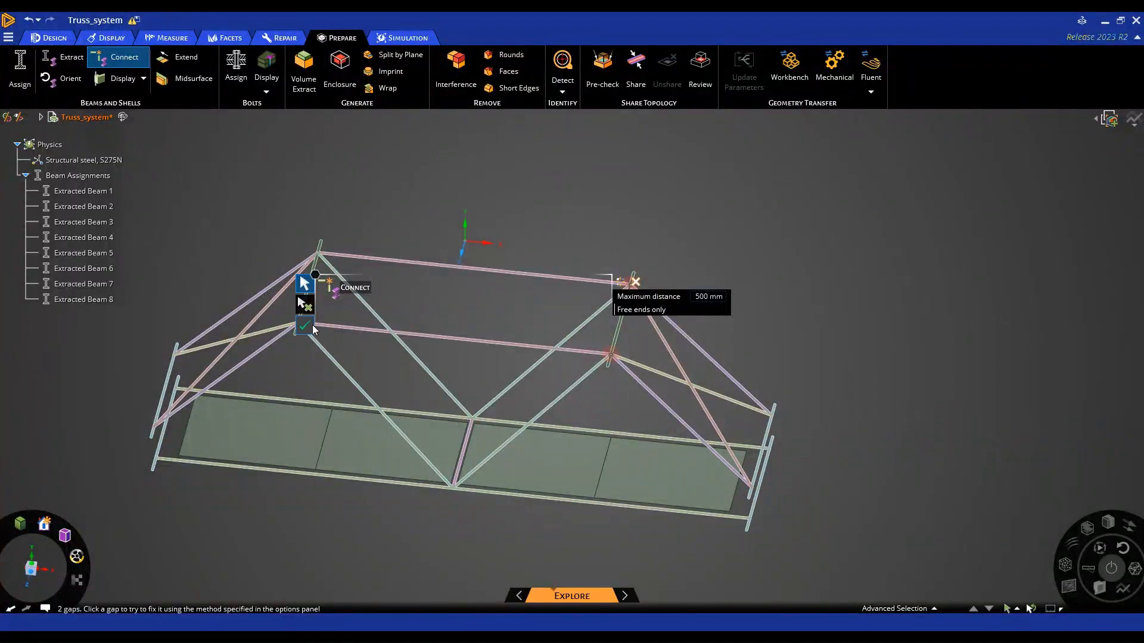
click(313, 328)
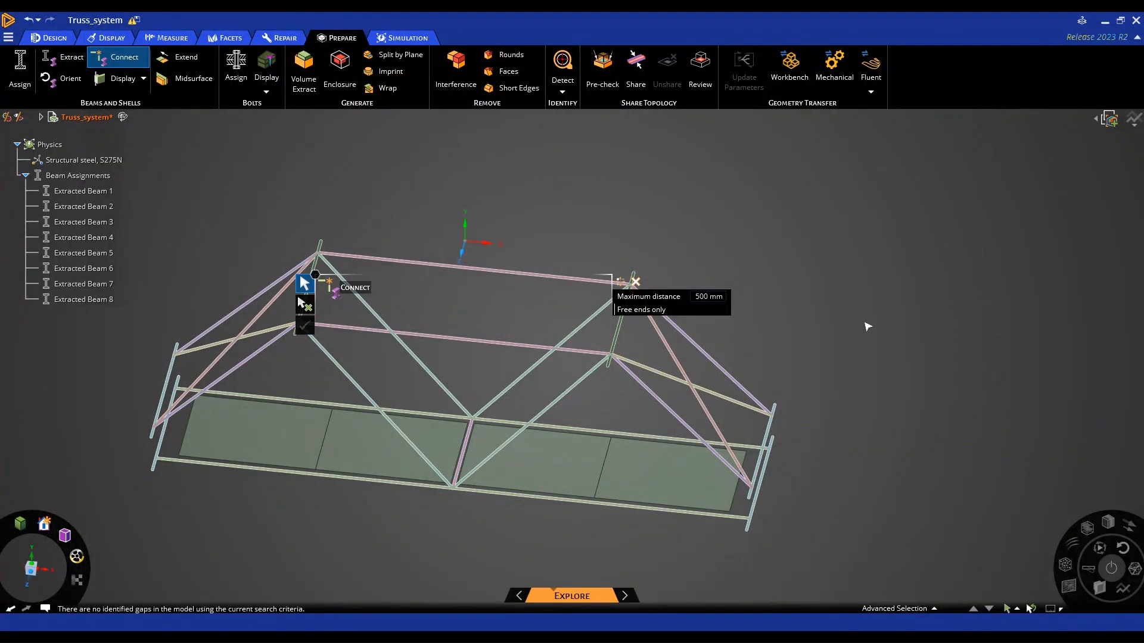
key(Escape)
scroll(625, 352, up, 5)
scroll(572, 365, up, 5)
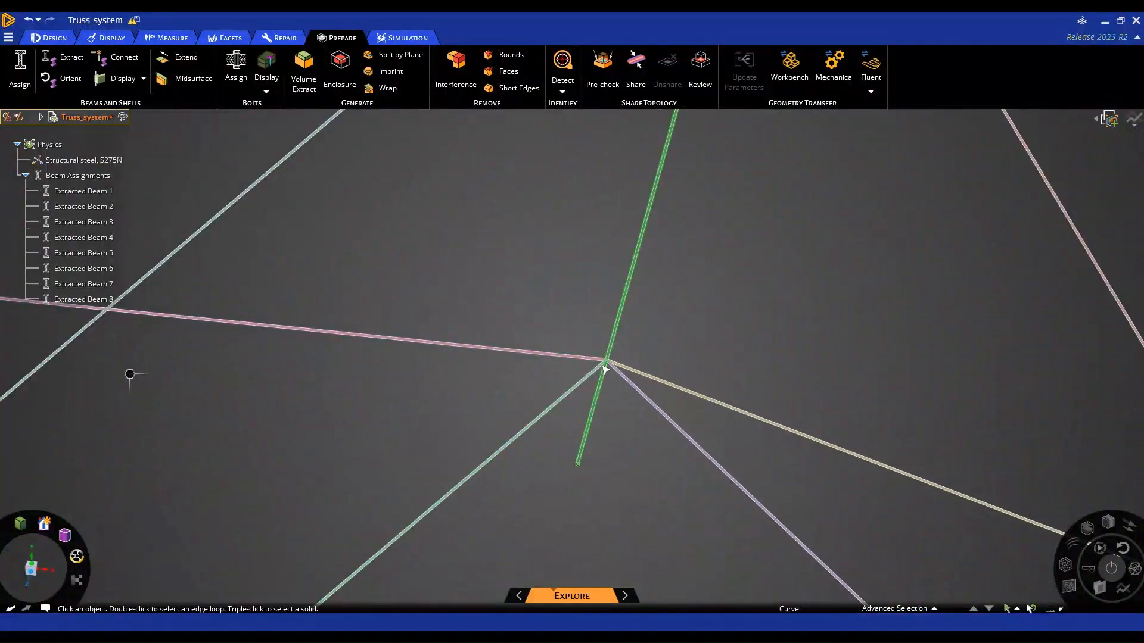
scroll(614, 367, down, 6)
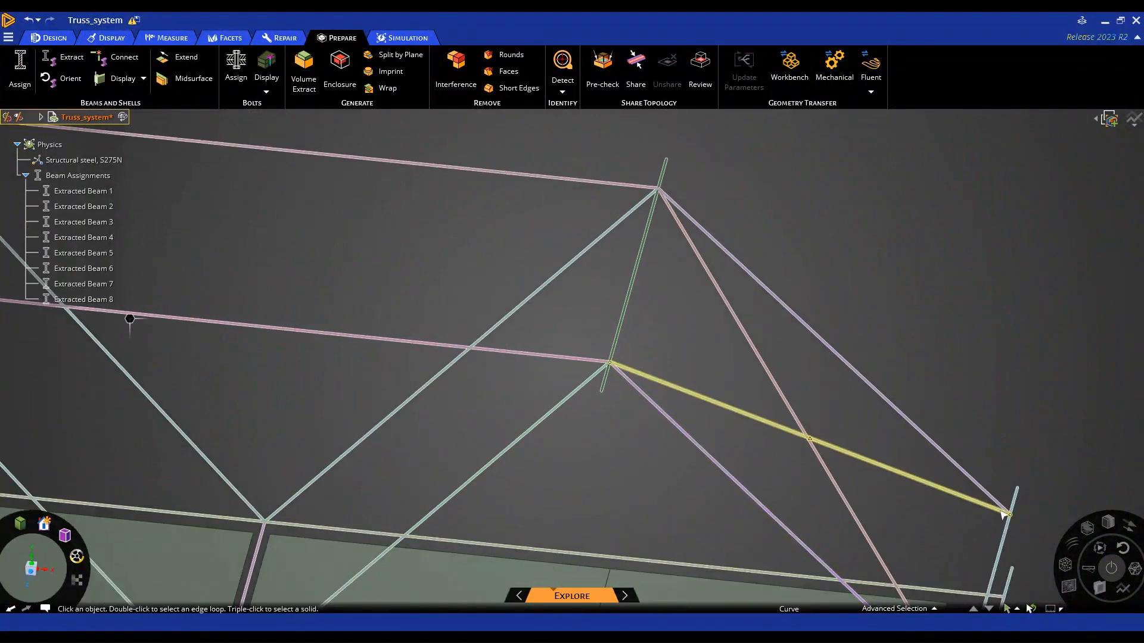
scroll(808, 425, down, 3)
scroll(805, 424, down, 3)
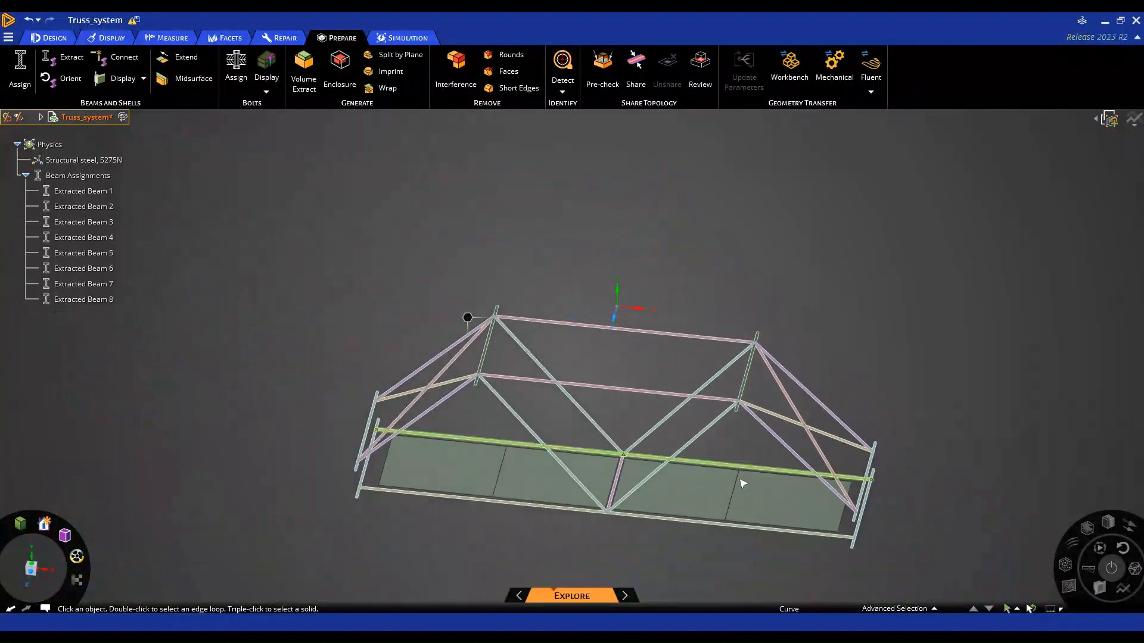
ctrl+middle_drag(600, 391, 584, 299)
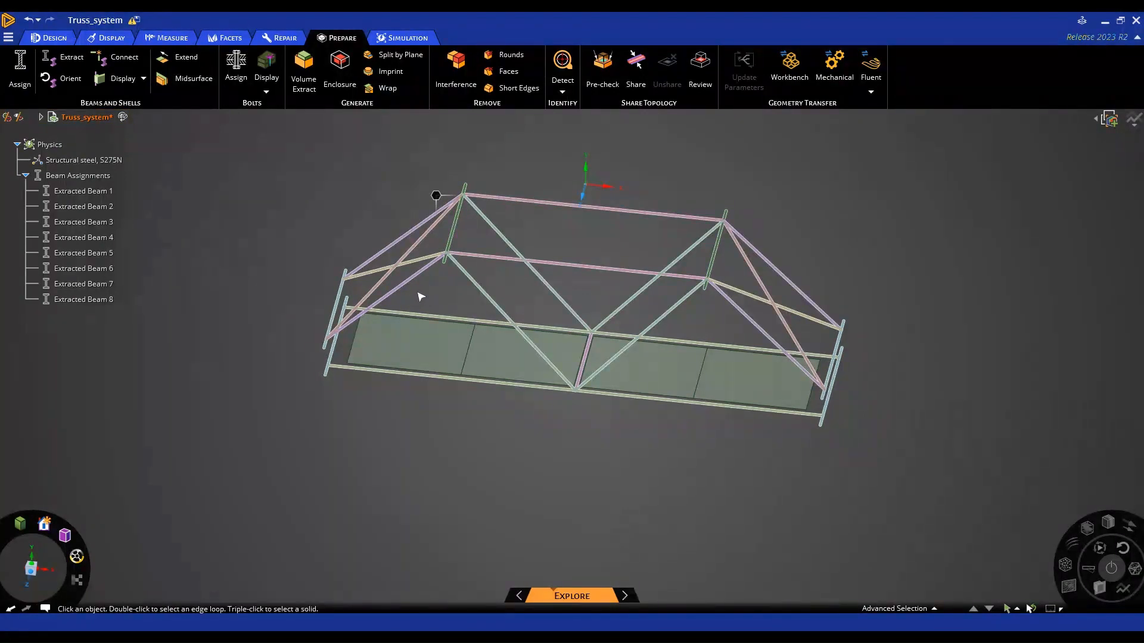
Share all coincident topology between the beams and the deck midsurfaces using a 1 mm coincidence tolerance.
click(636, 63)
middle_drag(1017, 421, 879, 280)
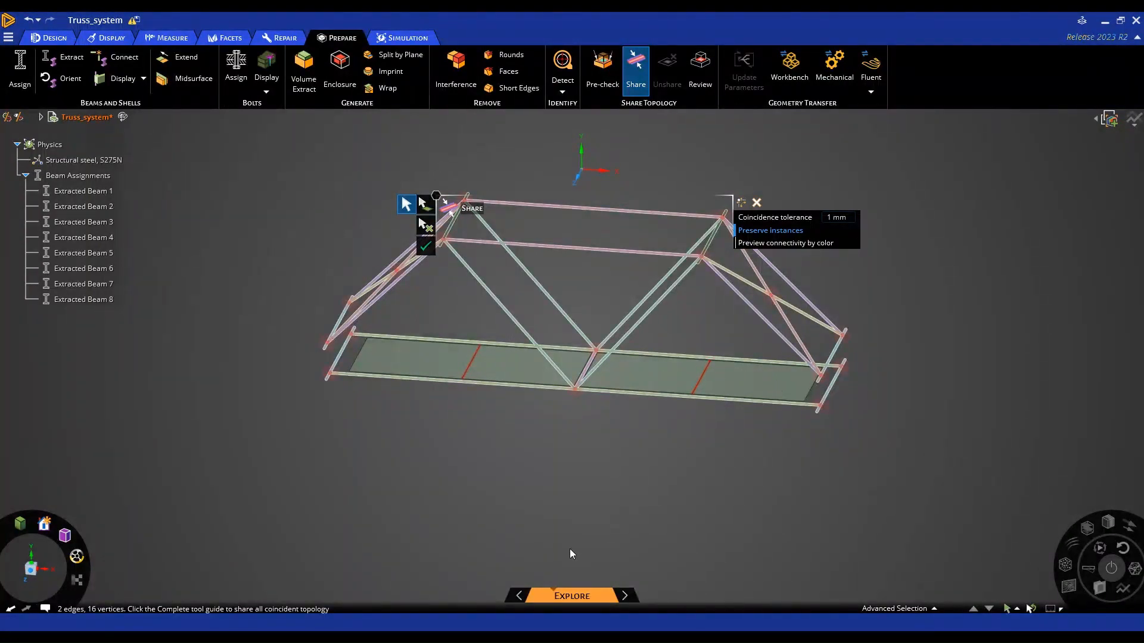
click(425, 246)
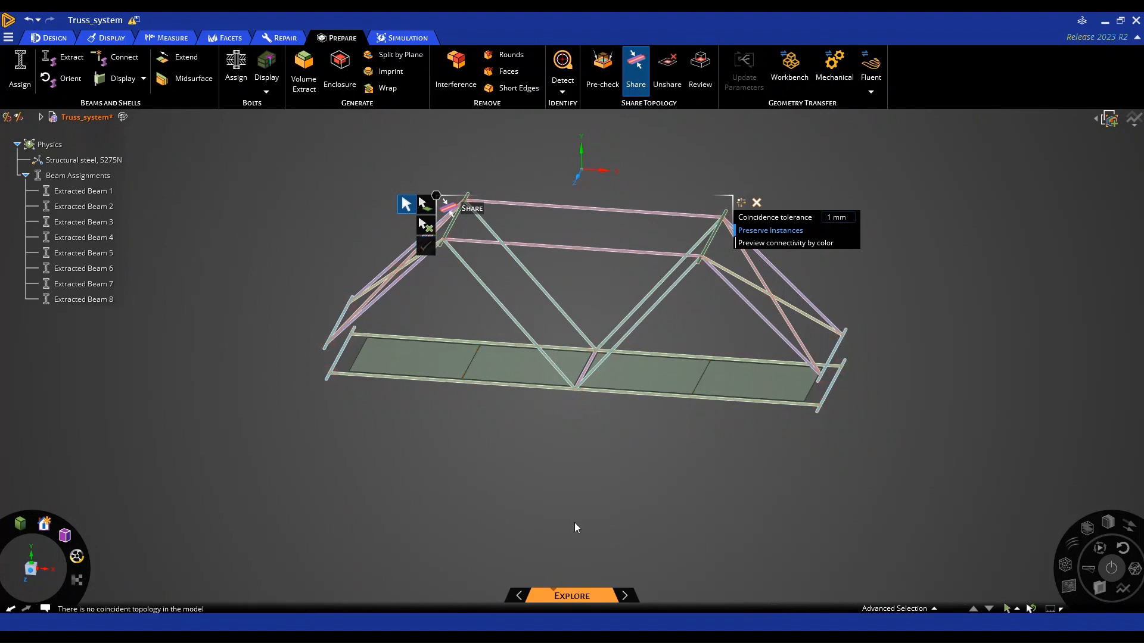
key(Escape)
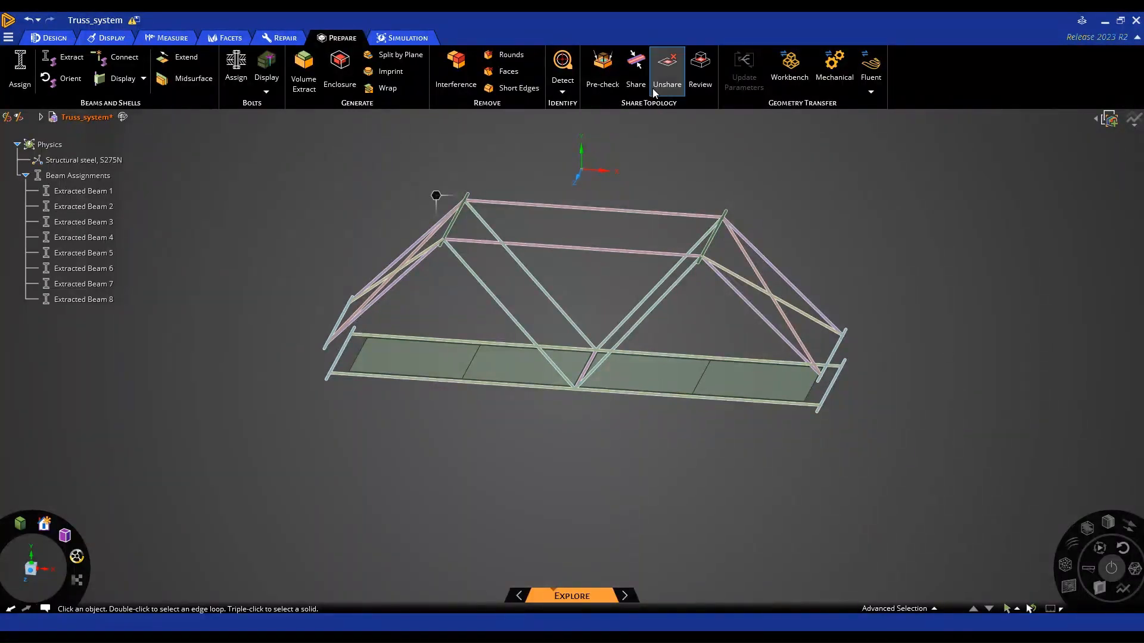
Review the shared topology of the whole bridge, examining the beam connections and the deck plates' shared and free edges.
click(700, 78)
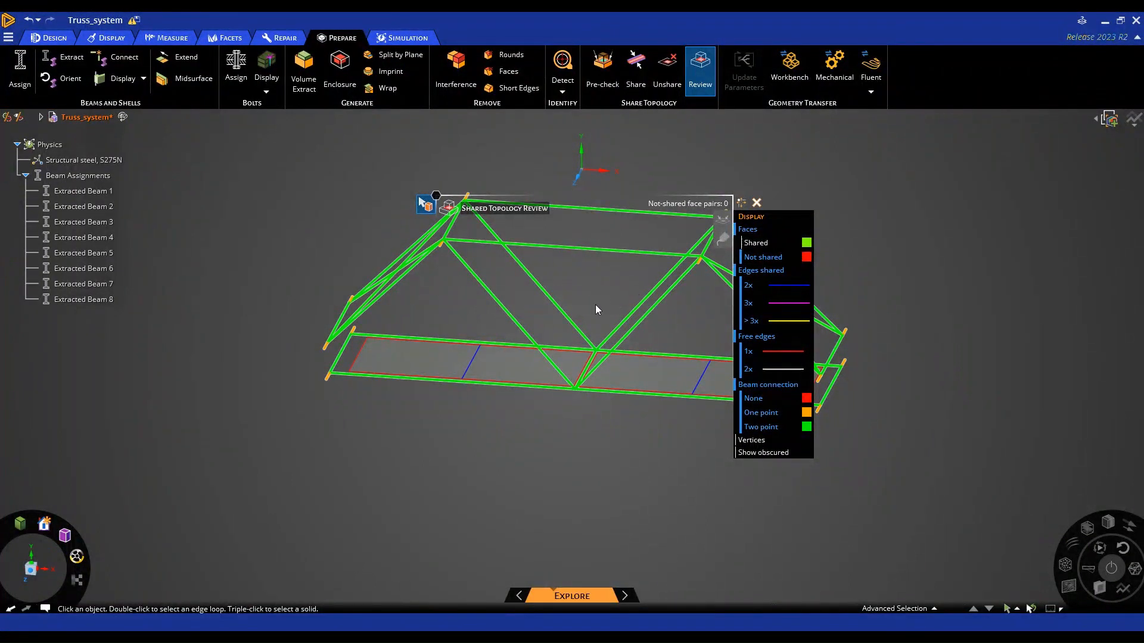
middle_drag(490, 370, 486, 420)
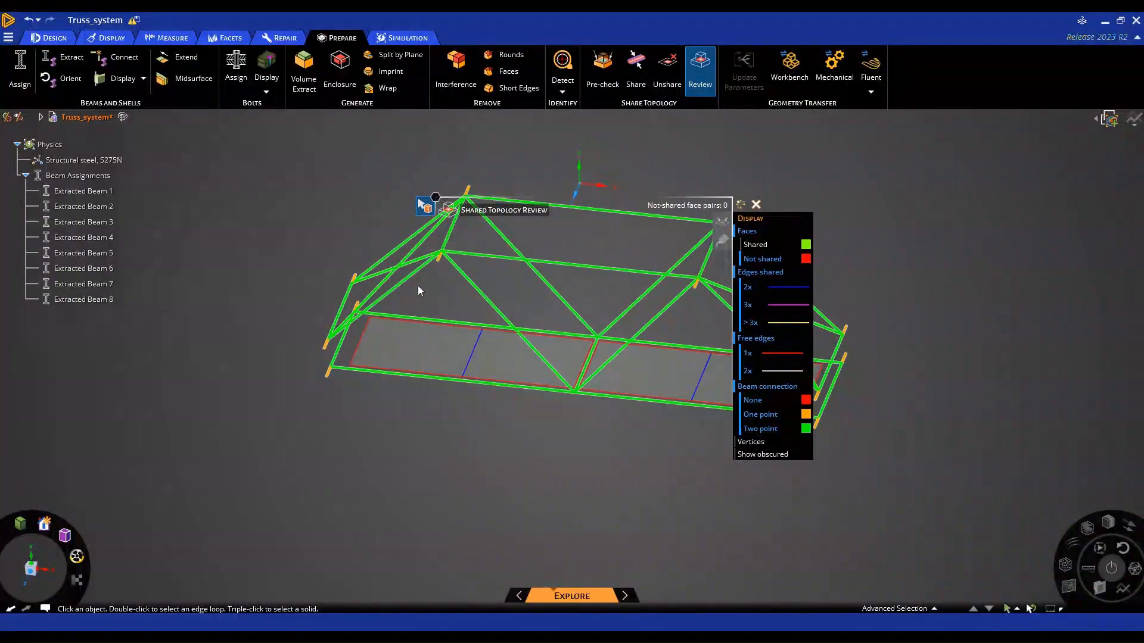
click(447, 363)
key(Escape)
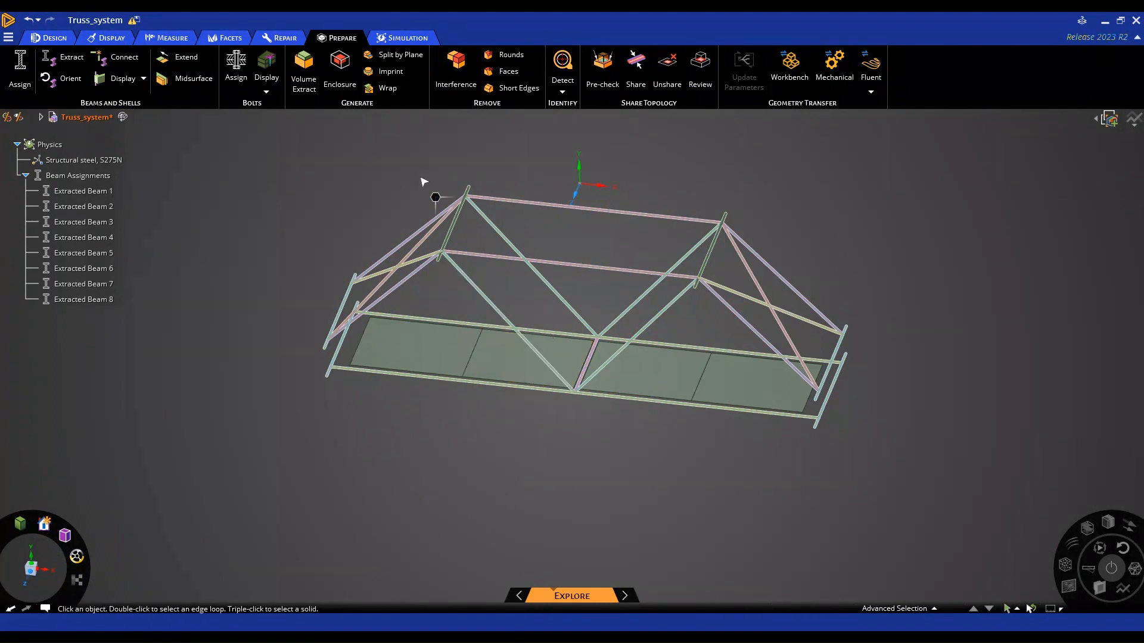